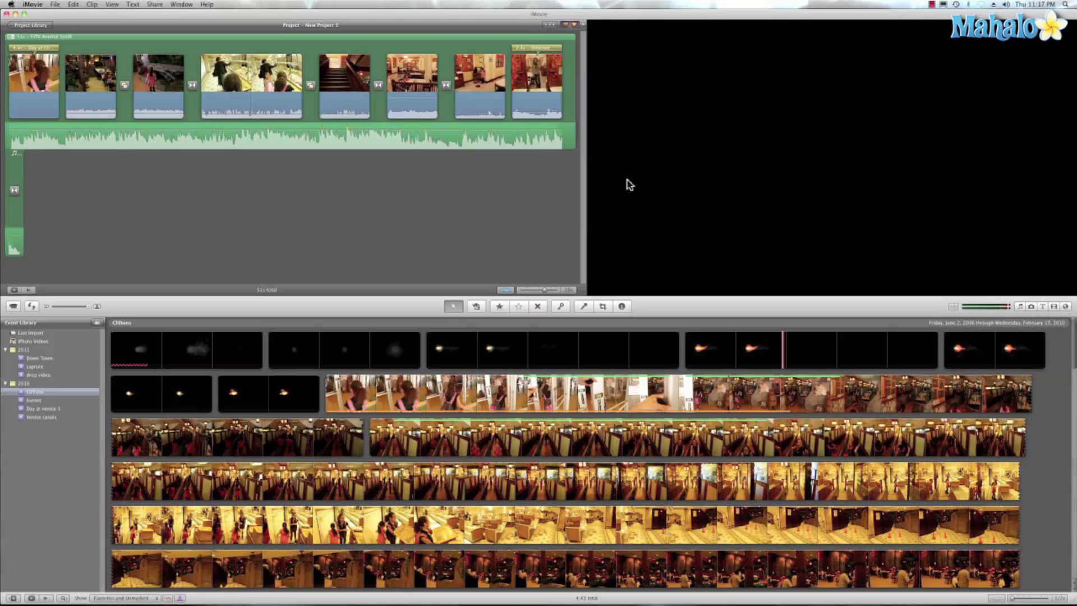
Open the sound library with Command-1, preview Sitcom Laughter 08.caf, and show iMovie Sound Effects.
key("super+1")
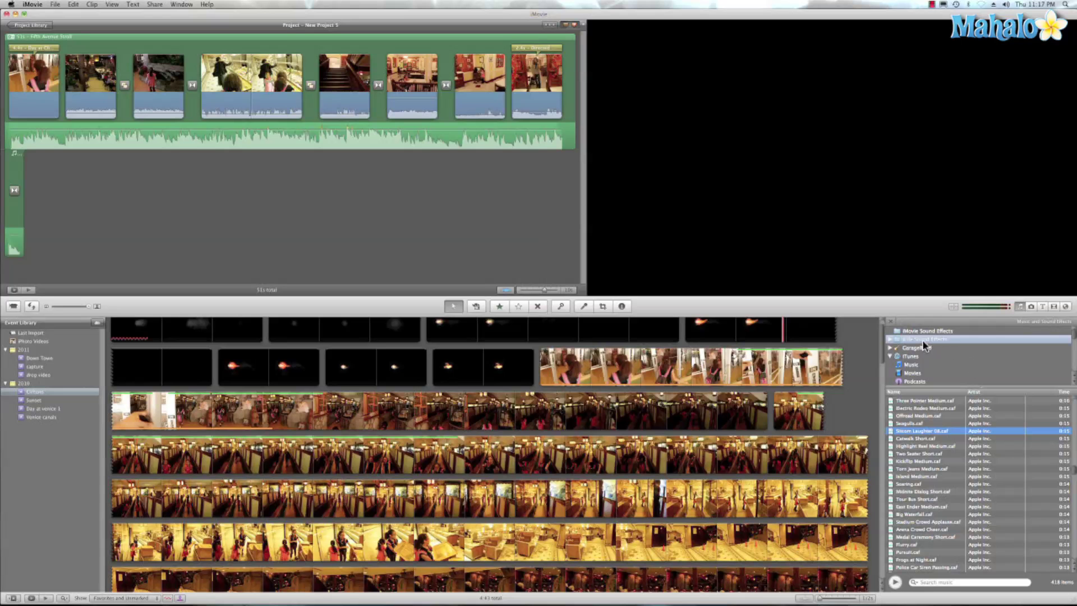
left_click(896, 583)
left_click(896, 584)
left_click(912, 331)
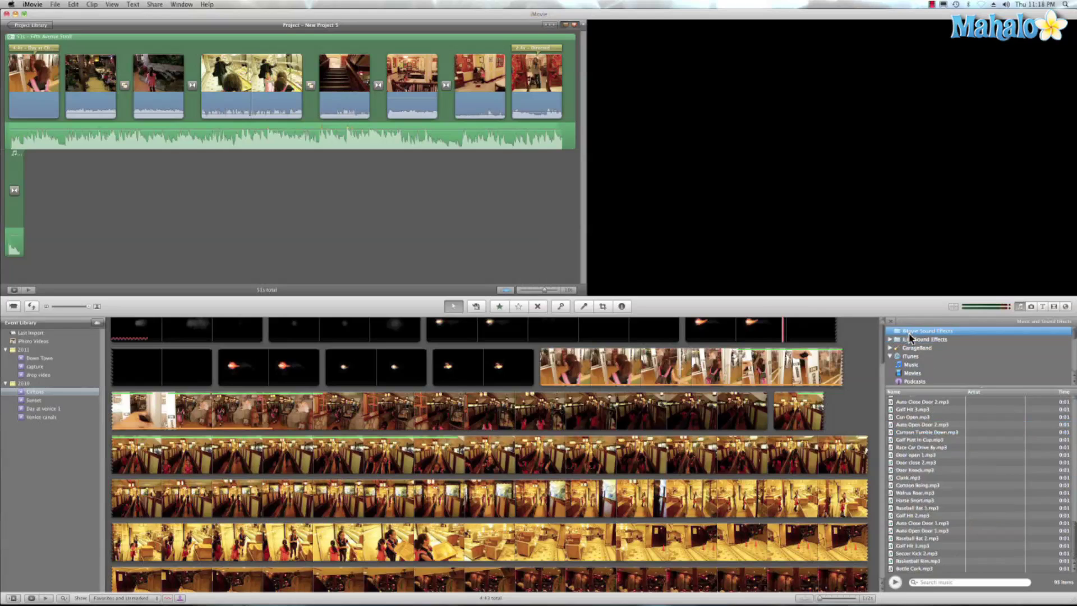
left_click(923, 449)
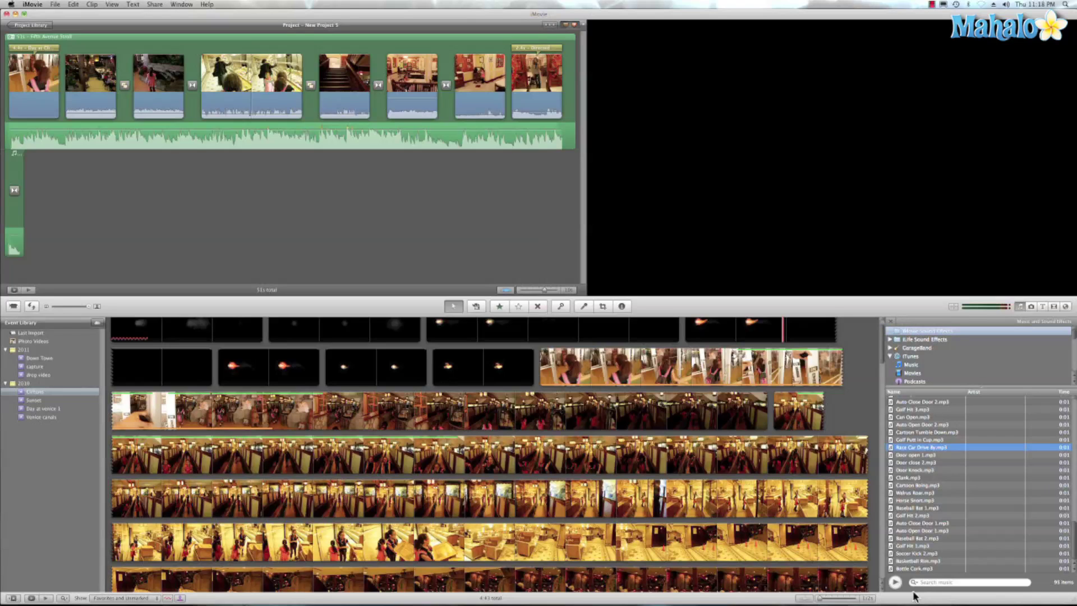
left_click(897, 583)
scroll(912, 463, "up", 8)
scroll(914, 469, "up", 5)
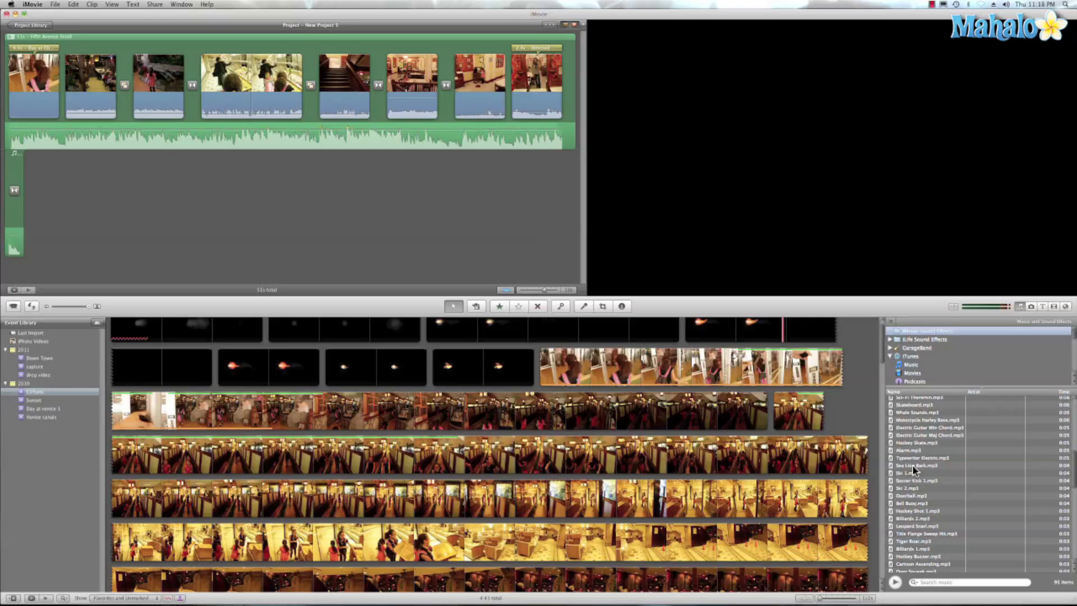
scroll(914, 469, "up", 3)
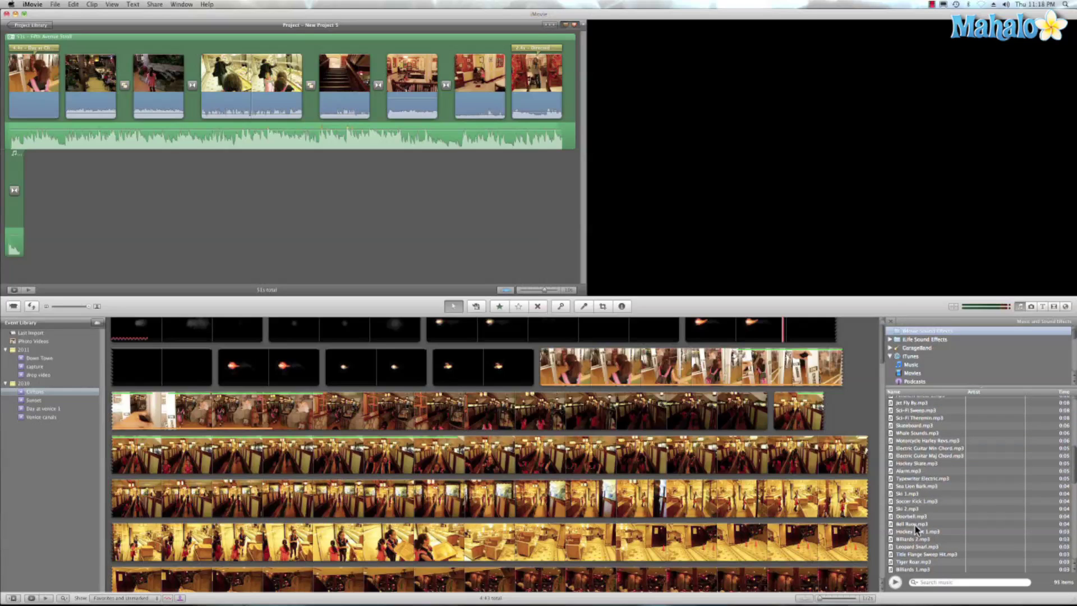
scroll(914, 530, "down", 3)
left_click(913, 505)
left_click(897, 582)
scroll(931, 478, "up", 5)
scroll(932, 478, "down", 3)
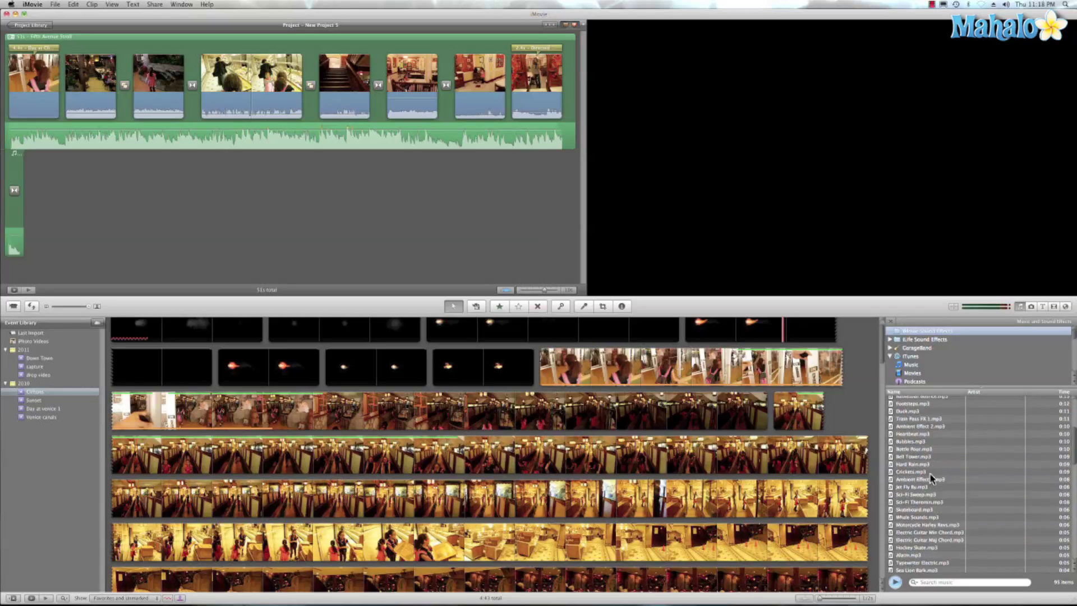
left_click(918, 427)
left_click(898, 579)
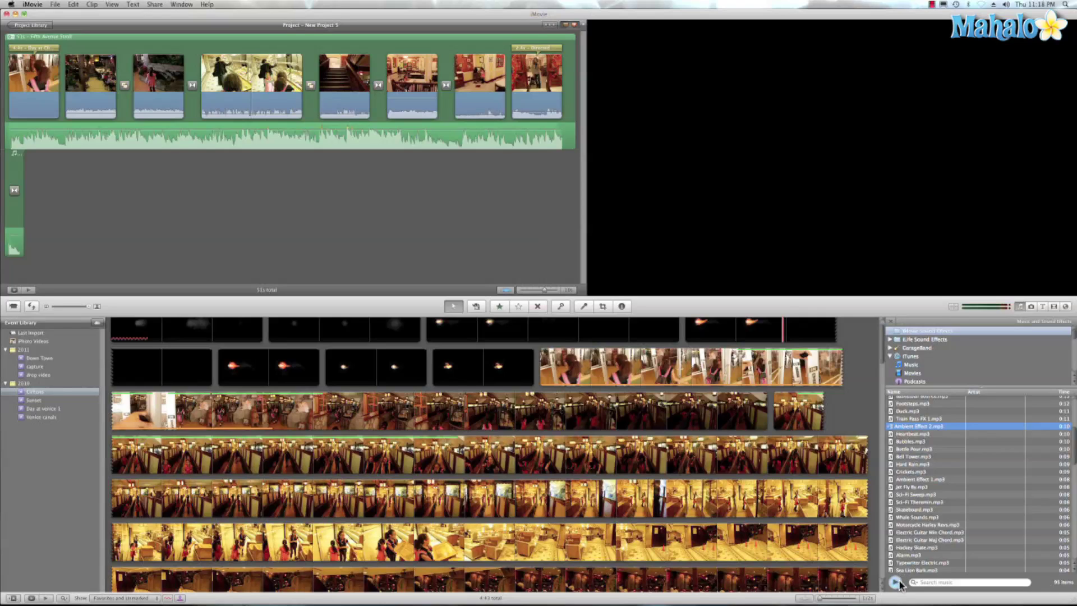
left_click(897, 583)
scroll(918, 513, "down", 10)
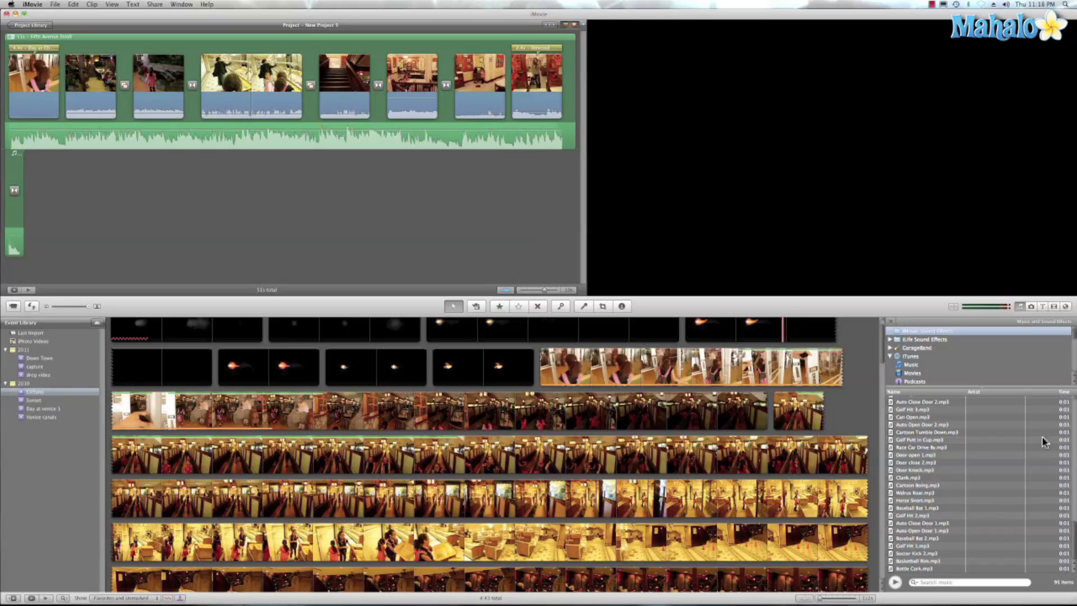
left_click_drag(1075, 531, 1066, 399)
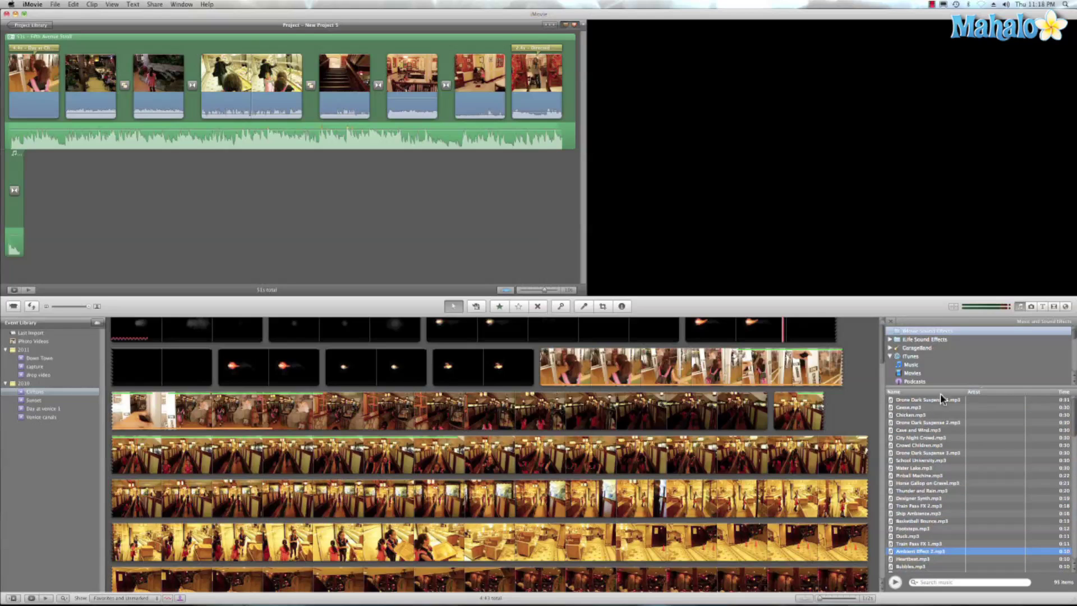
Preview the Drone Dark Suspense 1 and Duck sound effects.
left_click(926, 401)
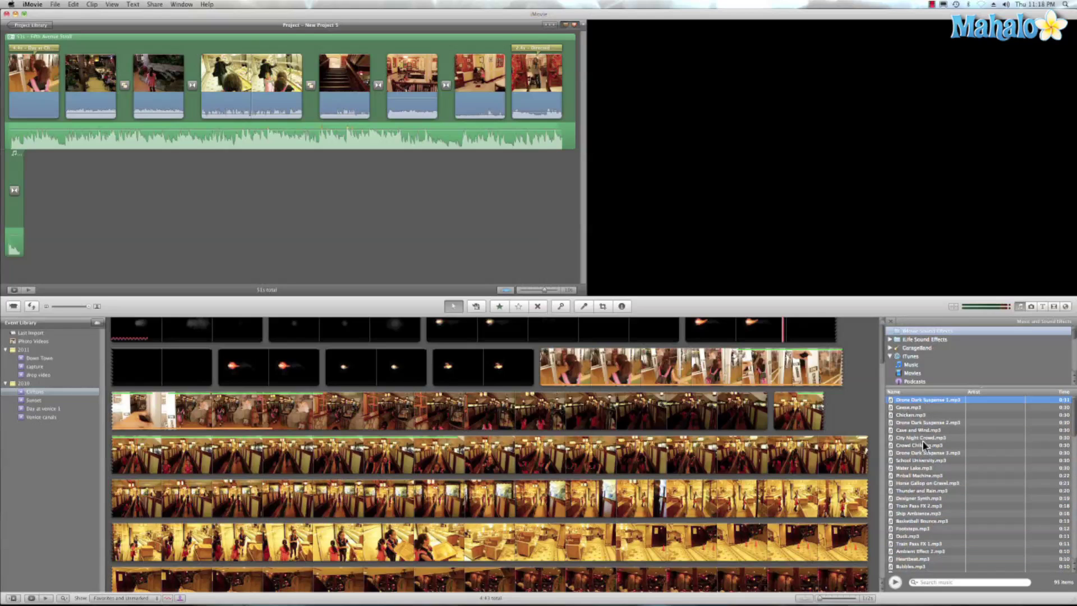
left_click(897, 583)
left_click(897, 583)
scroll(946, 517, "down", 3)
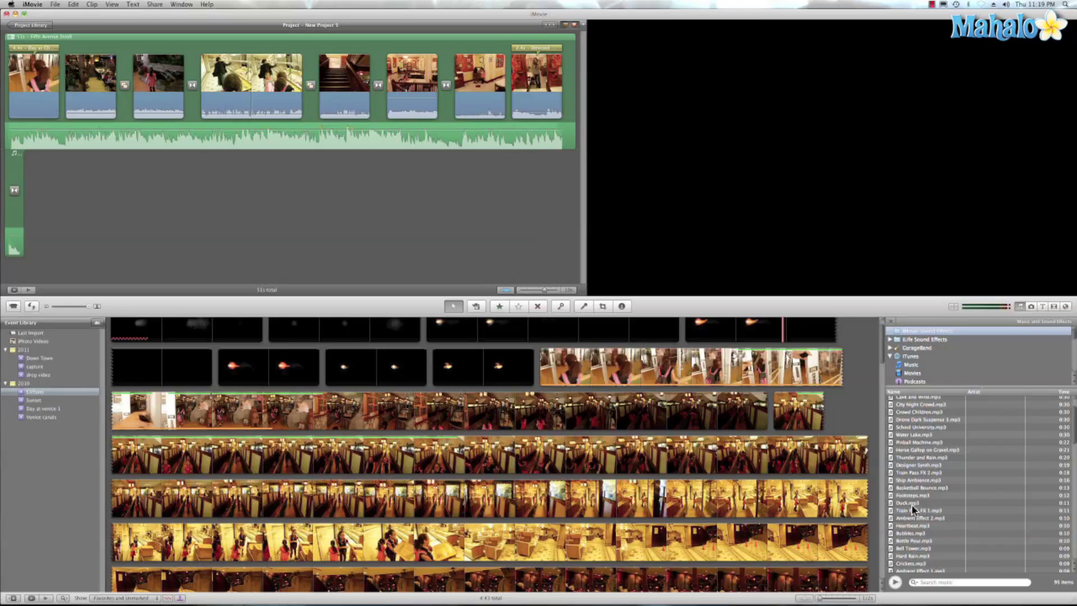
left_click(912, 504)
left_click(896, 582)
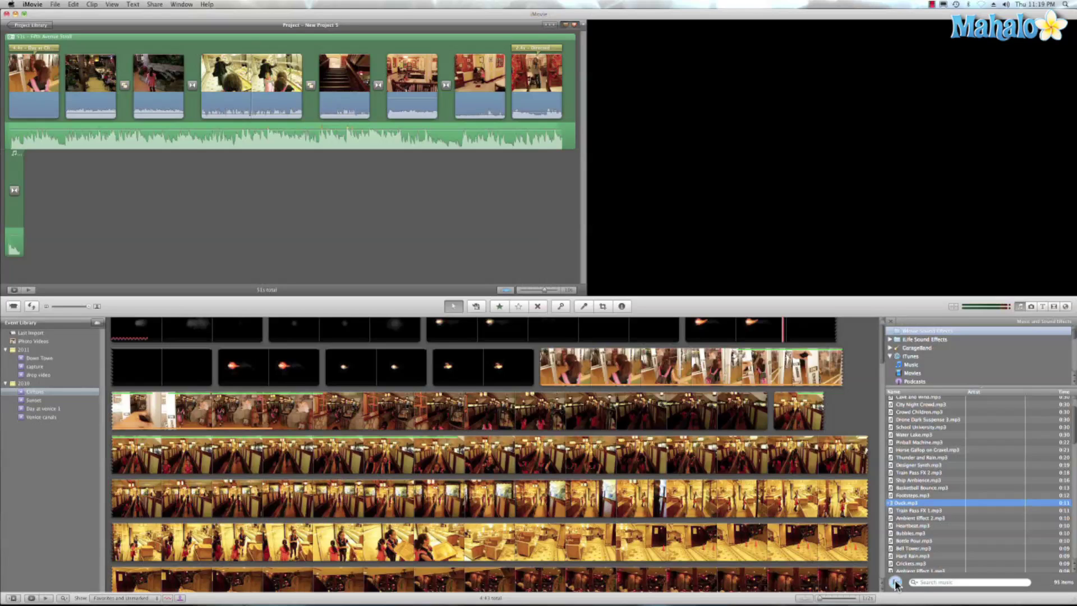
left_click(896, 582)
Try Train Pass FX 2, then settle on Crickets.mp3.
scroll(920, 498, "down", 5)
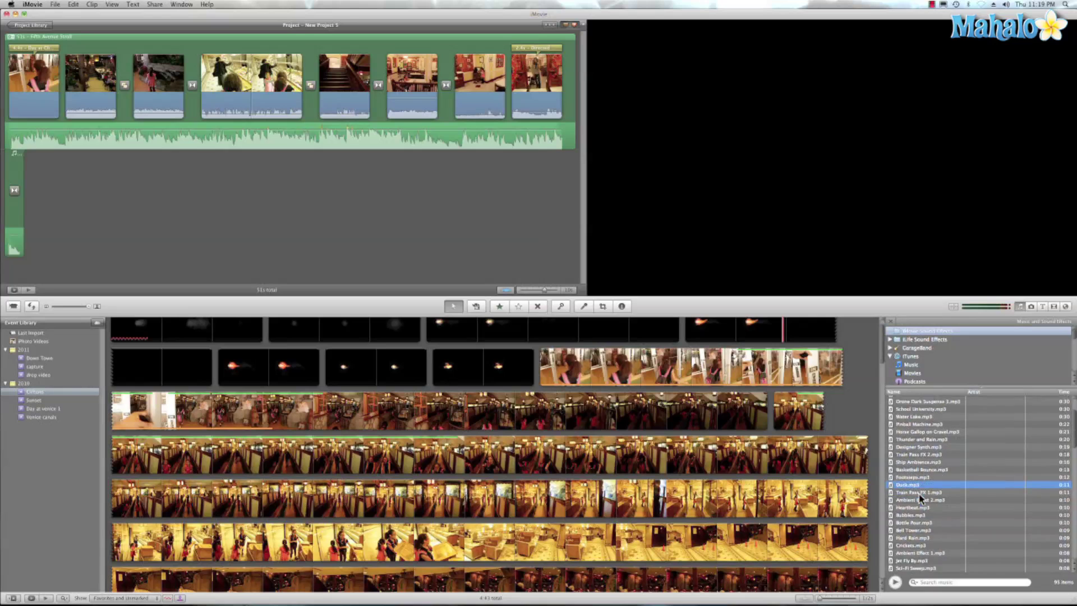
scroll(921, 499, "down", 2)
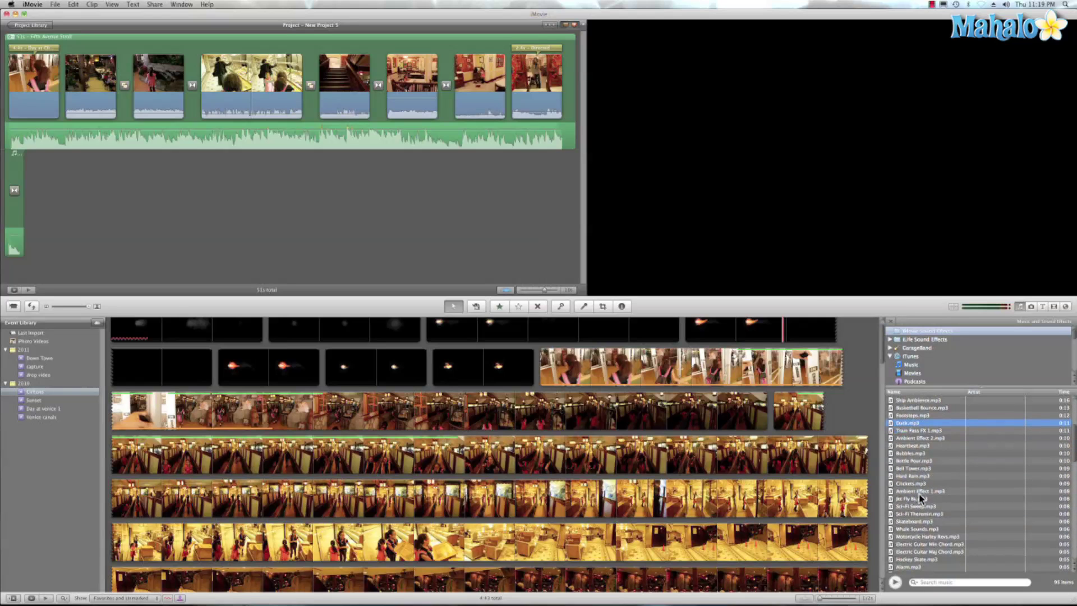
scroll(950, 531, "up", 5)
left_click(920, 490)
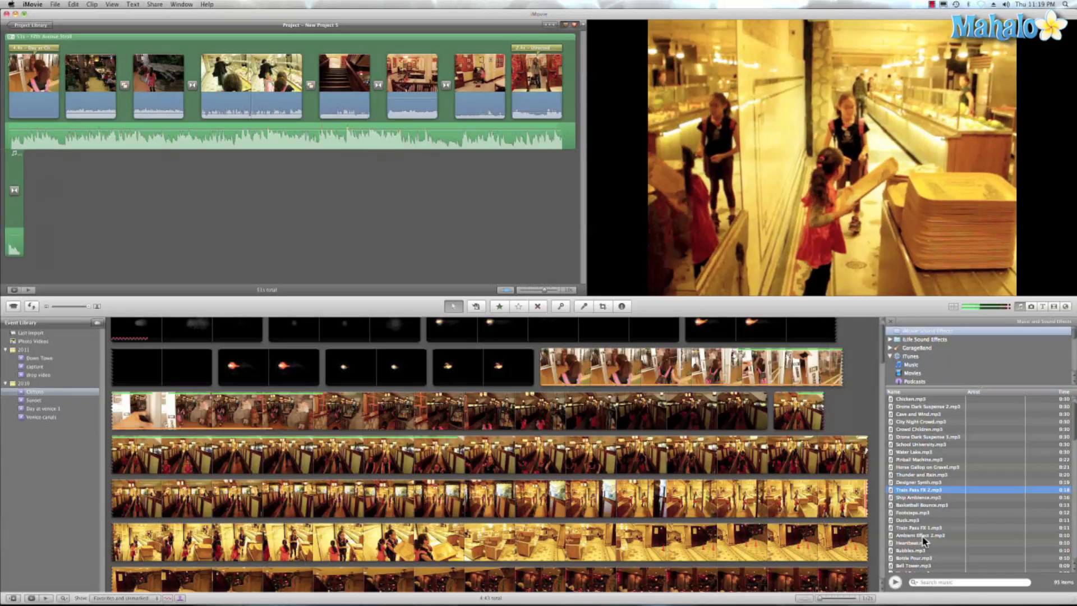
scroll(921, 537, "down", 3)
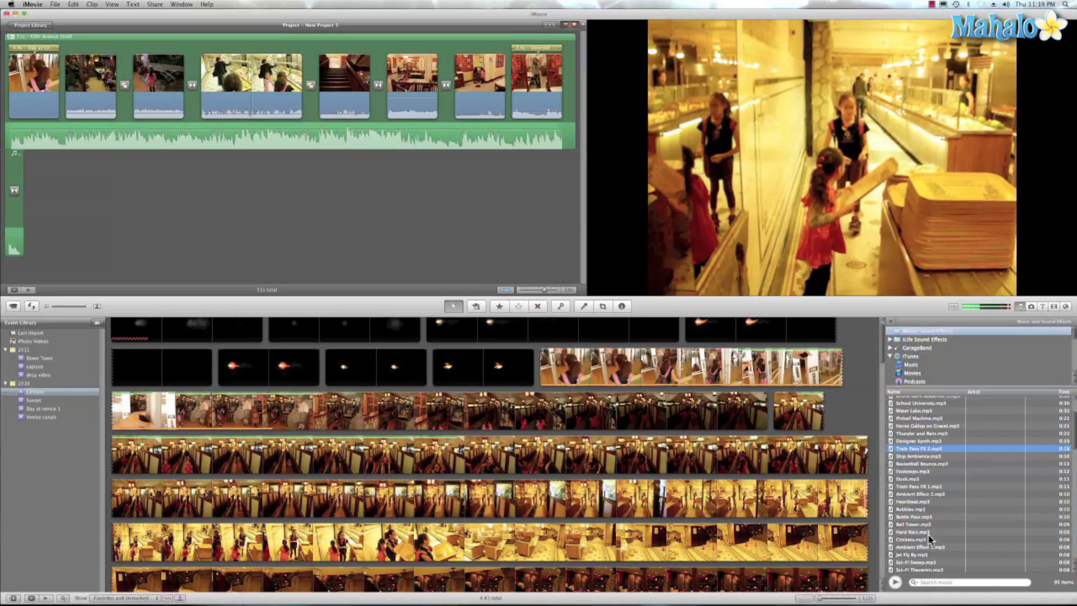
left_click(929, 541)
Drop Crickets.mp3 under the second clip and align its start with that clip's beginning.
mouse_move(931, 542)
left_mouse_down()
mouse_move(526, 350)
mouse_move(104, 101)
mouse_move(120, 106)
mouse_move(159, 84)
mouse_move(740, 500)
mouse_move(911, 540)
mouse_move(666, 336)
mouse_move(181, 140)
mouse_move(75, 79)
mouse_move(146, 128)
left_mouse_up()
scroll(893, 517, "down", 2)
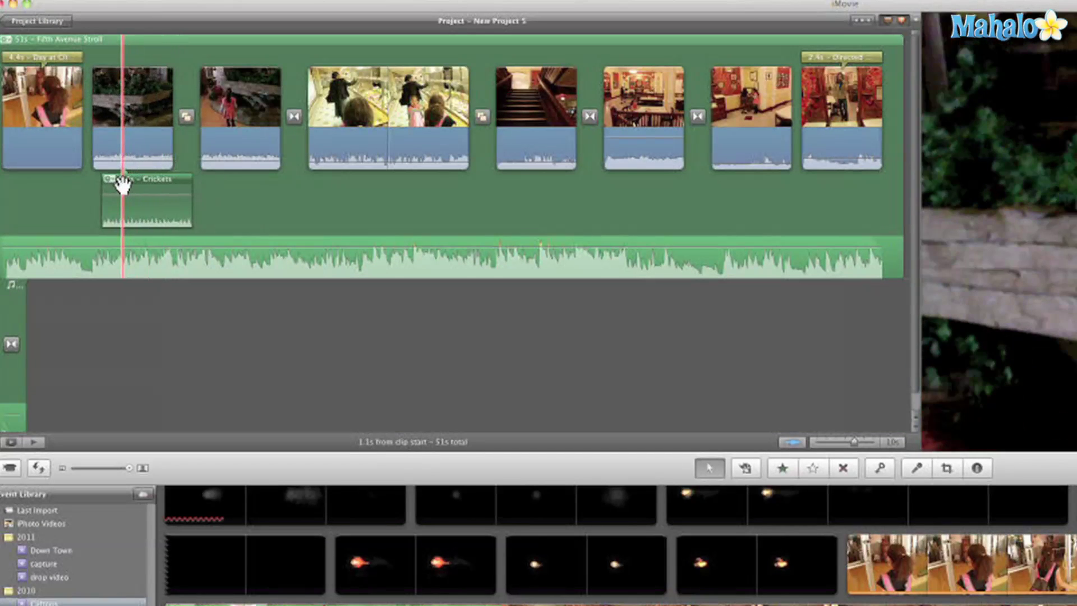
left_click_drag(199, 185, 172, 188)
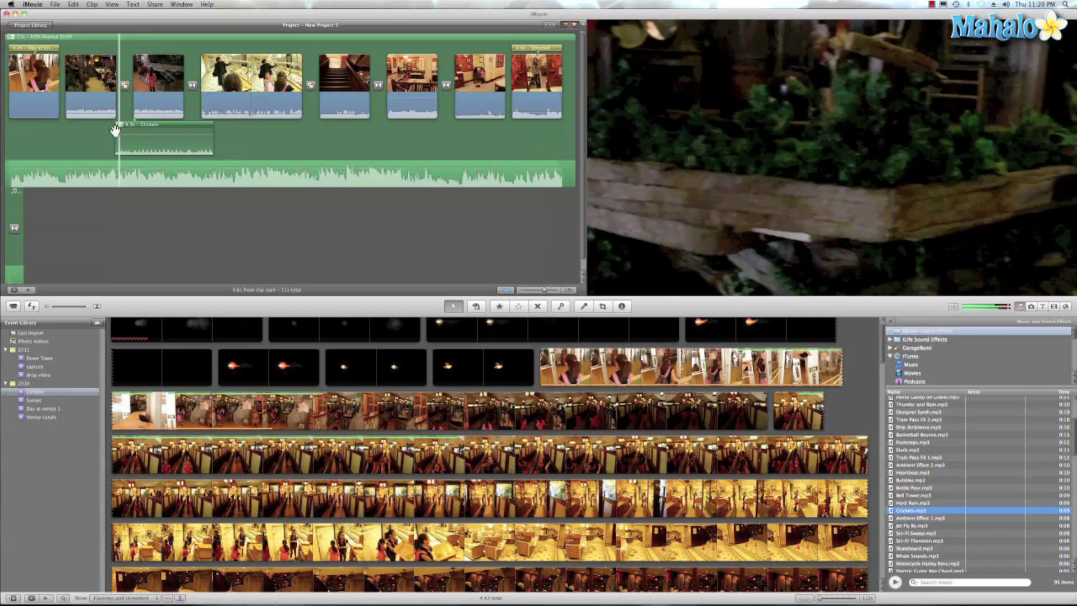
left_click_drag(115, 130, 81, 128)
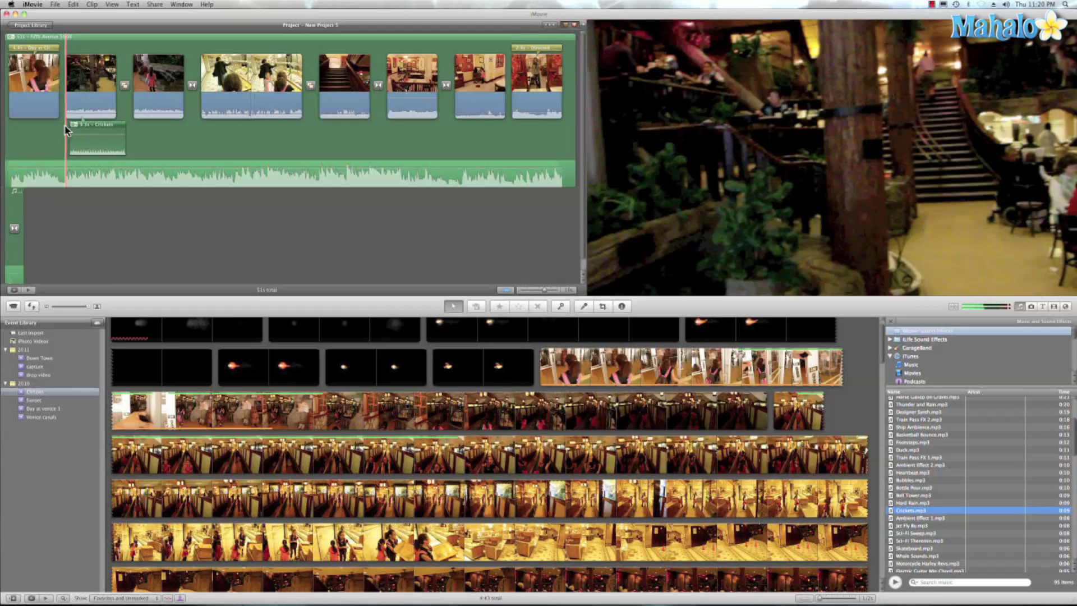
Play back the project, then select and copy the Crickets audio clip.
key("space")
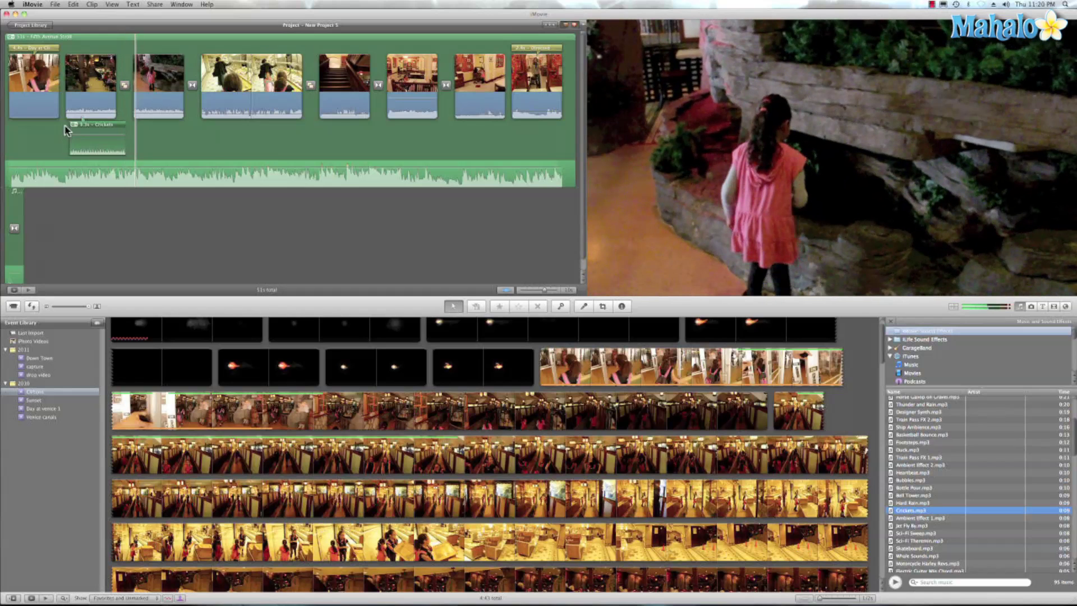
left_click(95, 124)
key("super+c")
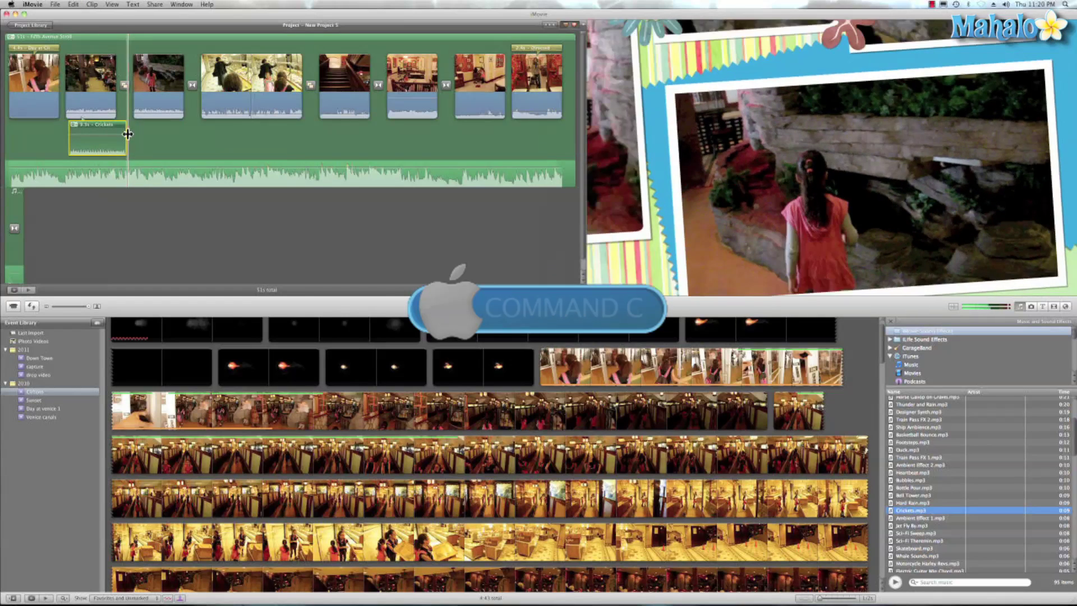
Paste a second Crickets clip after the first, trim its end shorter, and play back.
key("super+v")
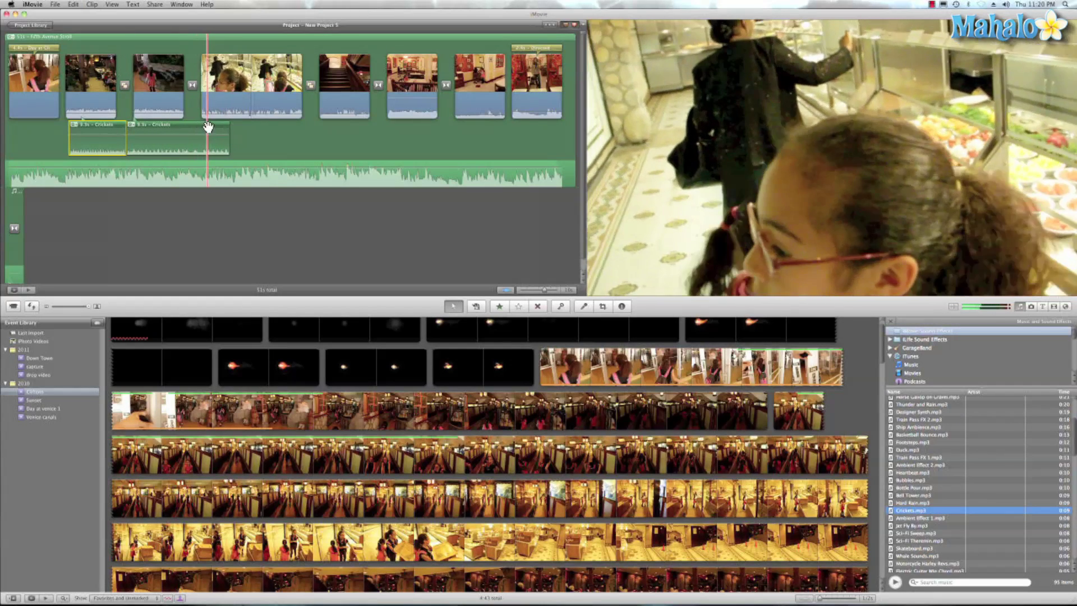
key("space")
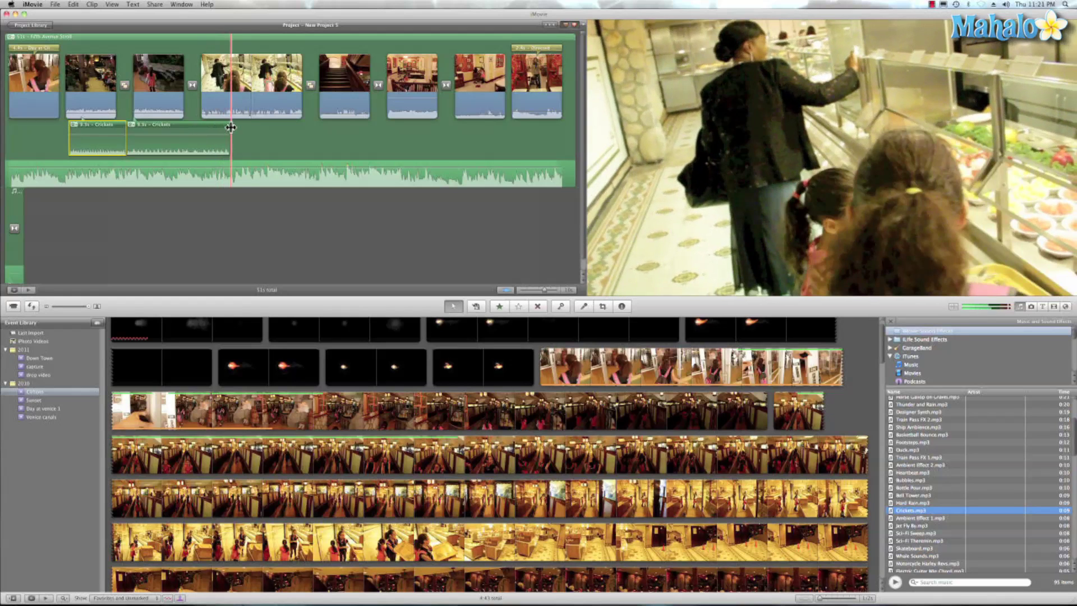
left_click_drag(230, 127, 184, 130)
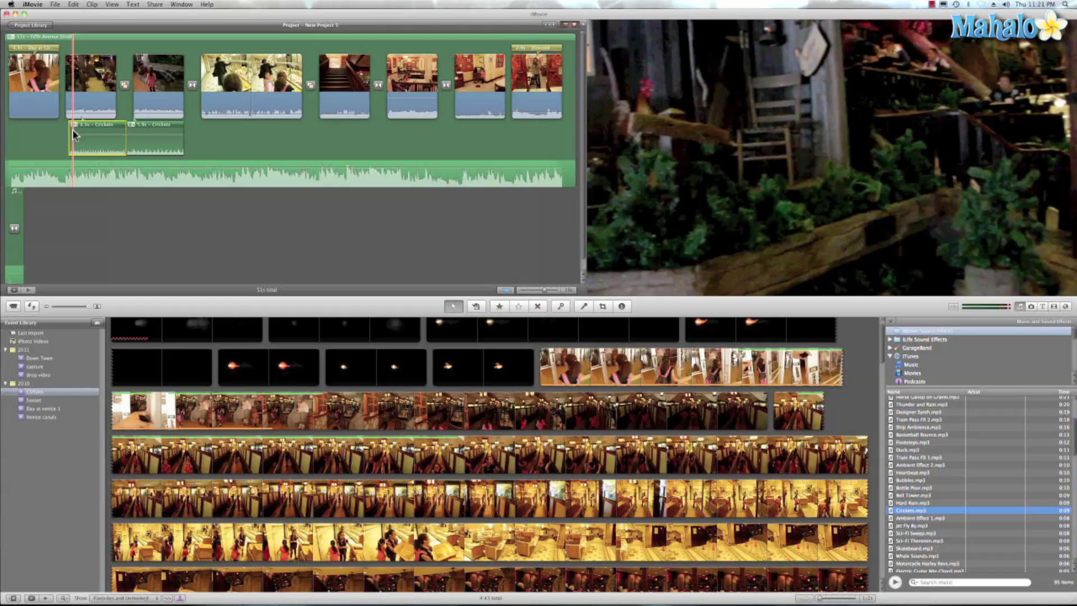
key("space")
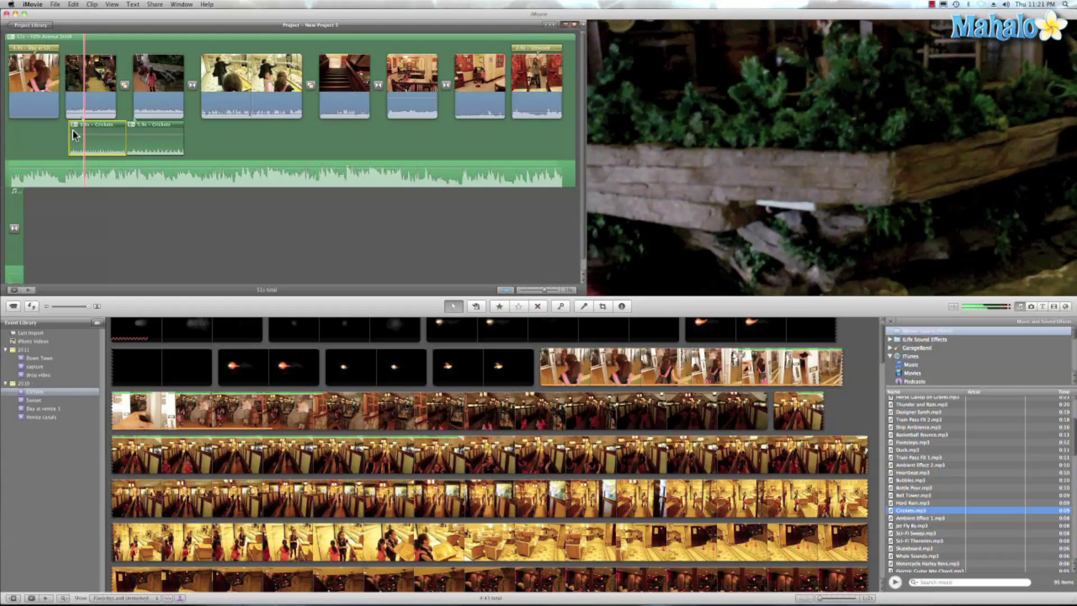